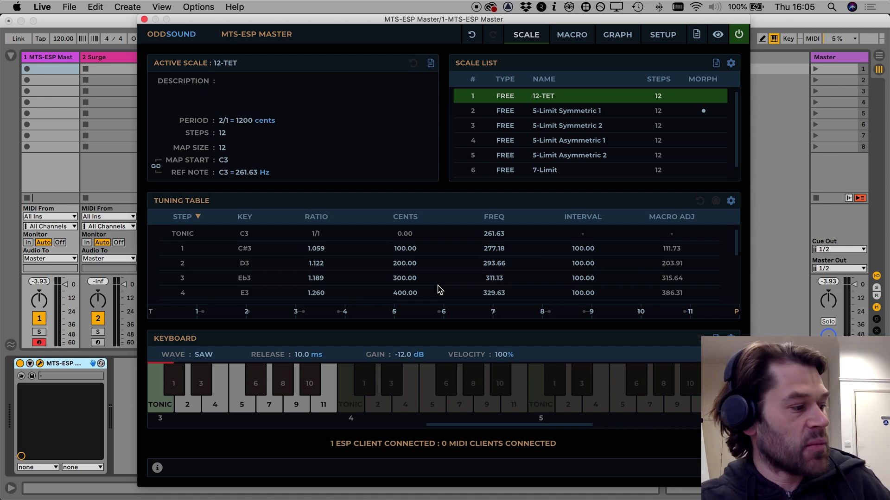
# Play a C major chord, then an Eb major chord, to hear the adaptive retuning
pyautogui.press('a')
pyautogui.press('d')
pyautogui.press('g')
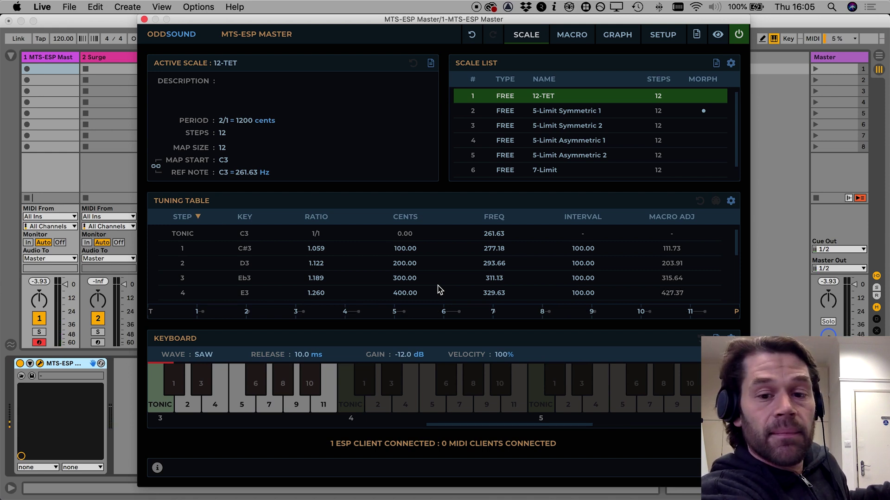
pyautogui.press('e')
pyautogui.press('g')
pyautogui.press('u')
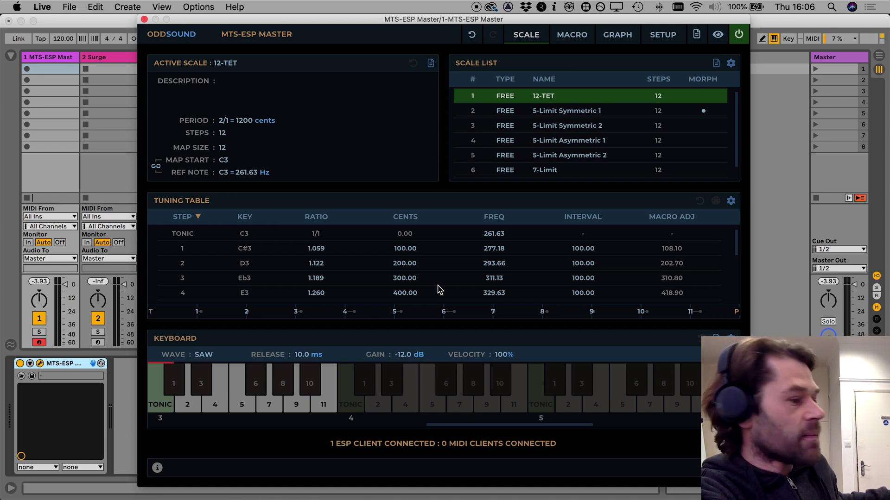
# Play a single G, Eb with F#, then C major twice, the last without macro adjustment
pyautogui.press('g')
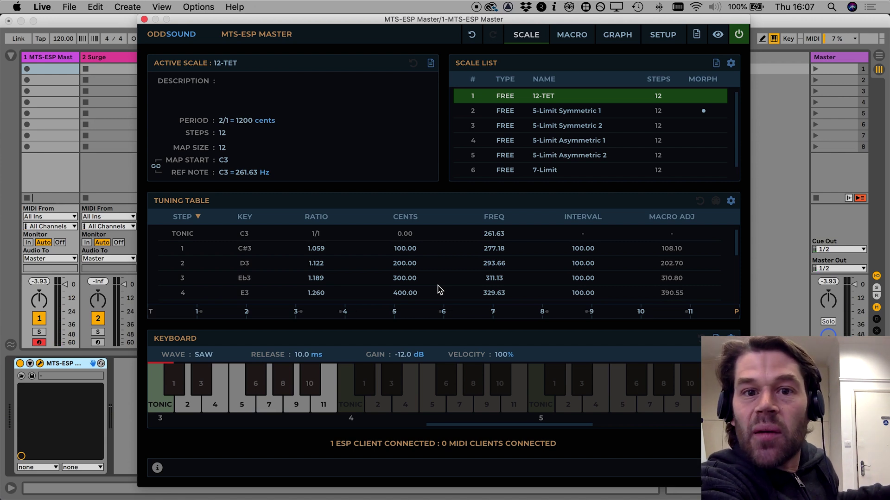
pyautogui.press('e')
pyautogui.press('t')
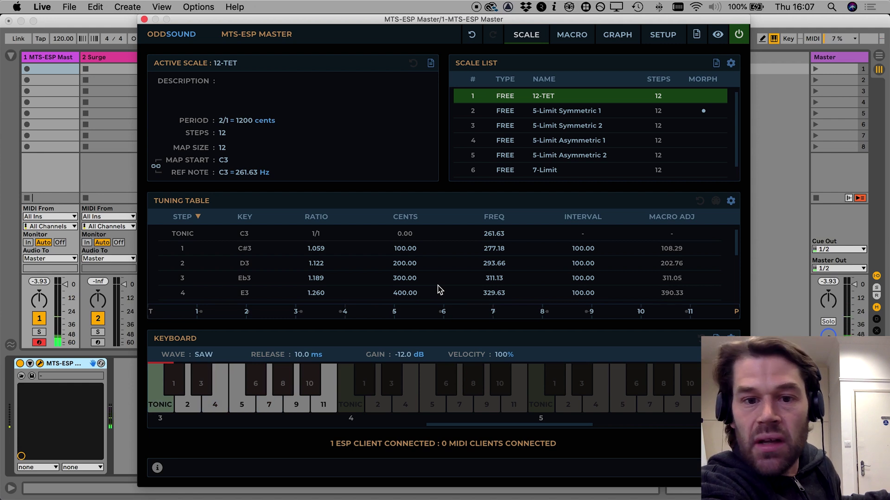
pyautogui.press('a')
pyautogui.press('d')
pyautogui.press('g')
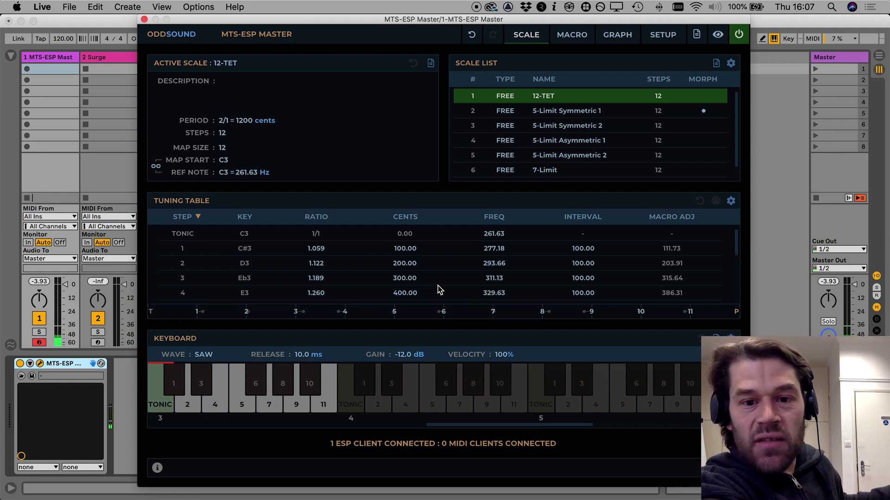
pyautogui.press('a')
pyautogui.press('d')
pyautogui.press('g')
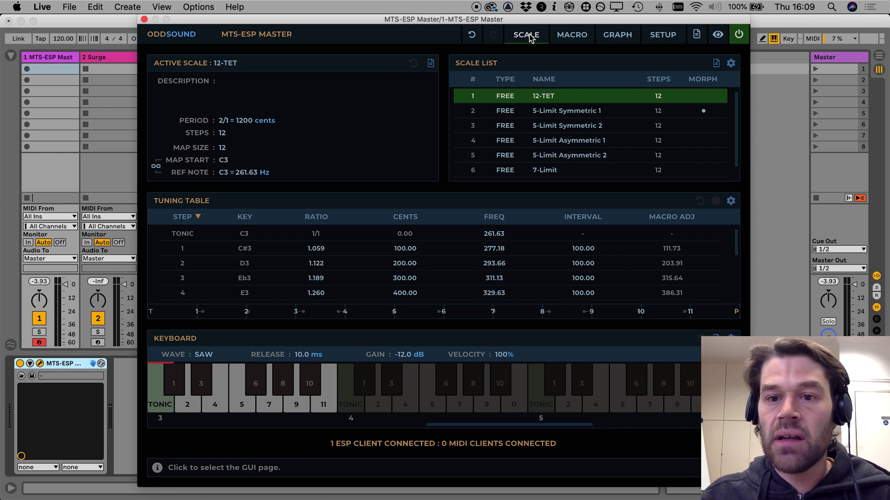
pyautogui.click(697, 37)
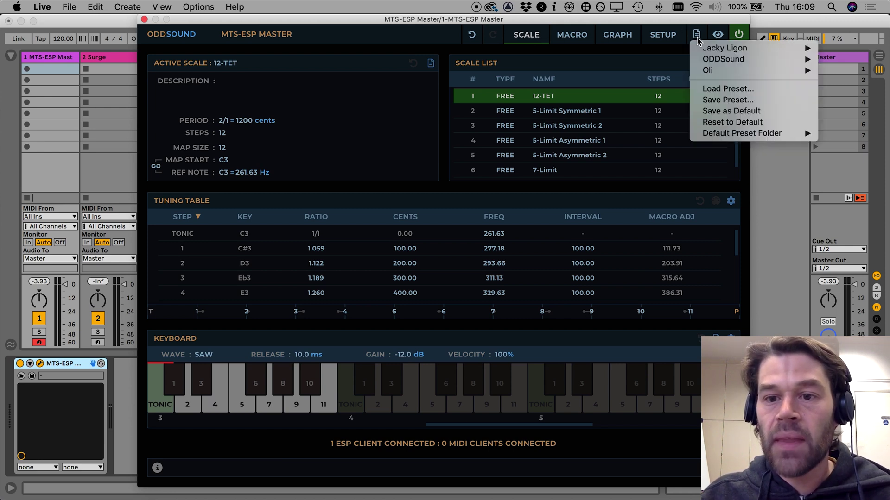
pyautogui.moveTo(721, 62)
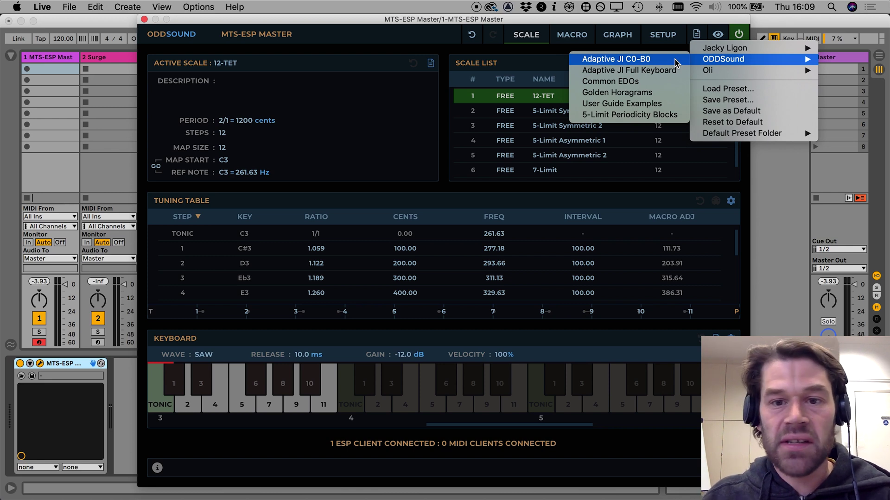
pyautogui.click(657, 22)
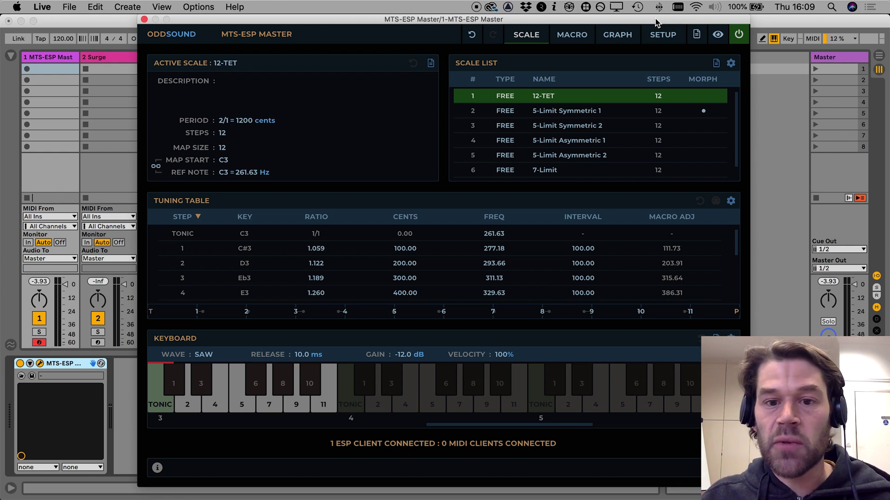
# Audition 5-Limit Symmetric 1 and 2, 5-Limit Asymmetric 1 and 2, then make 7-Limit active
pyautogui.click(630, 114)
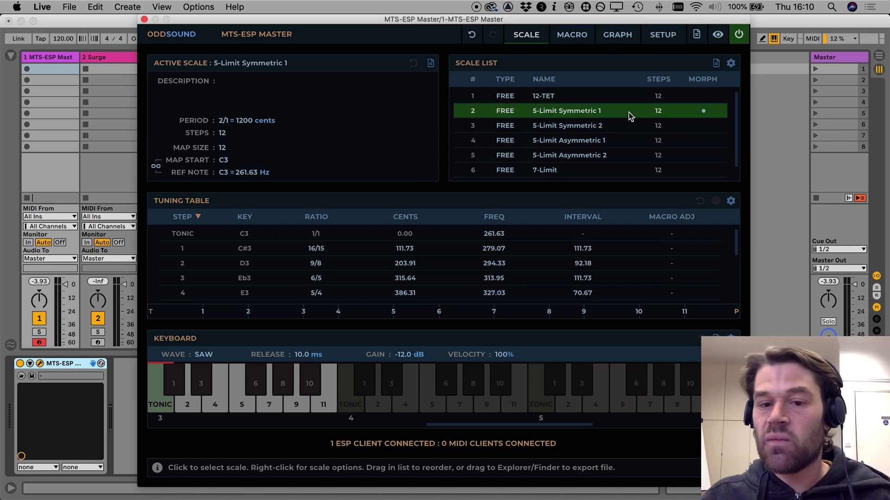
pyautogui.click(630, 126)
pyautogui.click(630, 140)
pyautogui.click(630, 155)
pyautogui.click(629, 169)
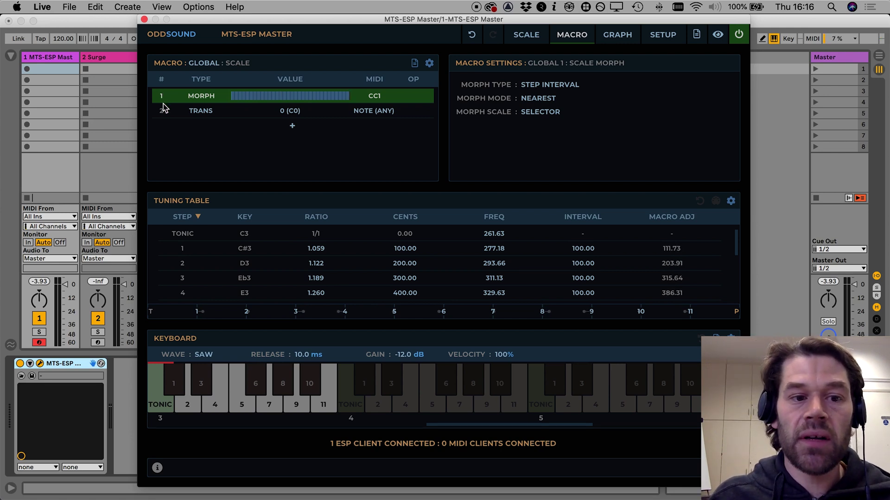
# Show the TRANS macro's Modulate settings, then bring up the setup options page
pyautogui.click(163, 113)
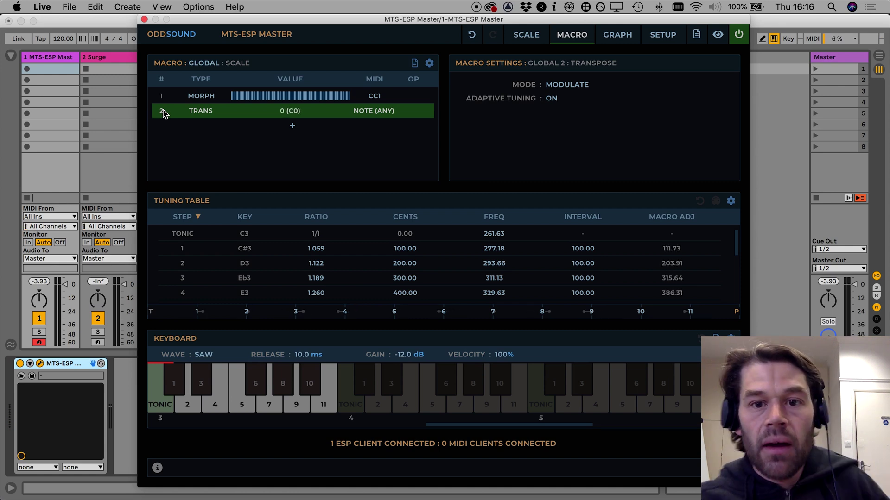
pyautogui.click(664, 37)
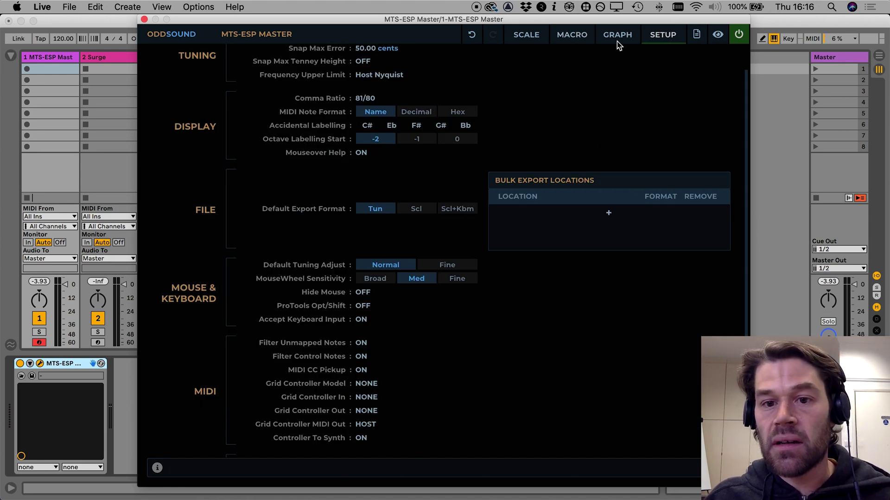
pyautogui.click(658, 39)
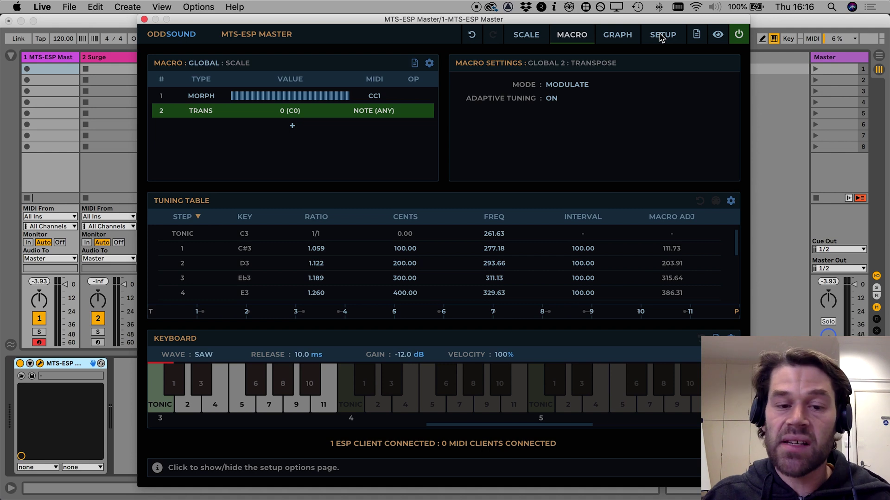
pyautogui.click(379, 115)
pyautogui.moveTo(407, 125)
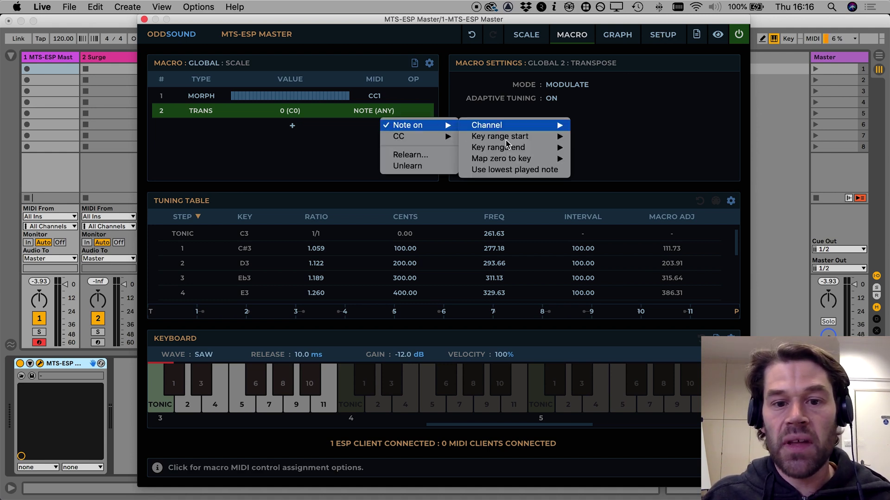
pyautogui.moveTo(506, 139)
pyautogui.moveTo(537, 151)
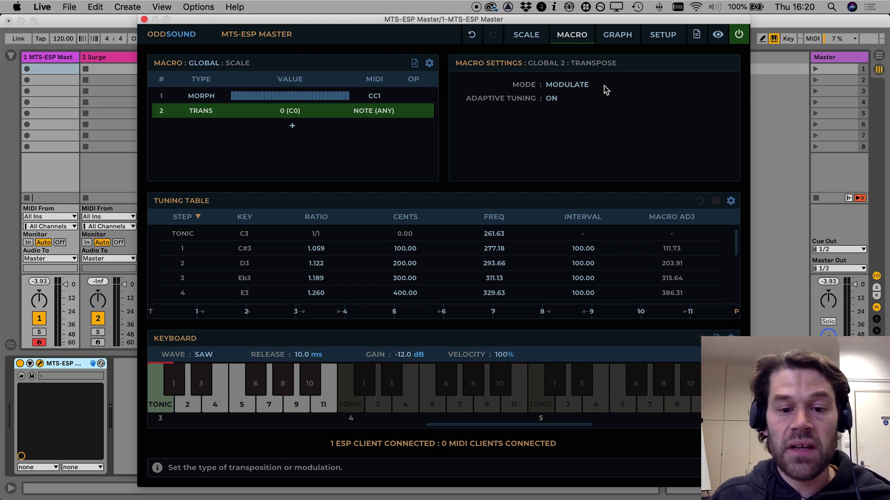
pyautogui.scroll(-2, 716, 260)
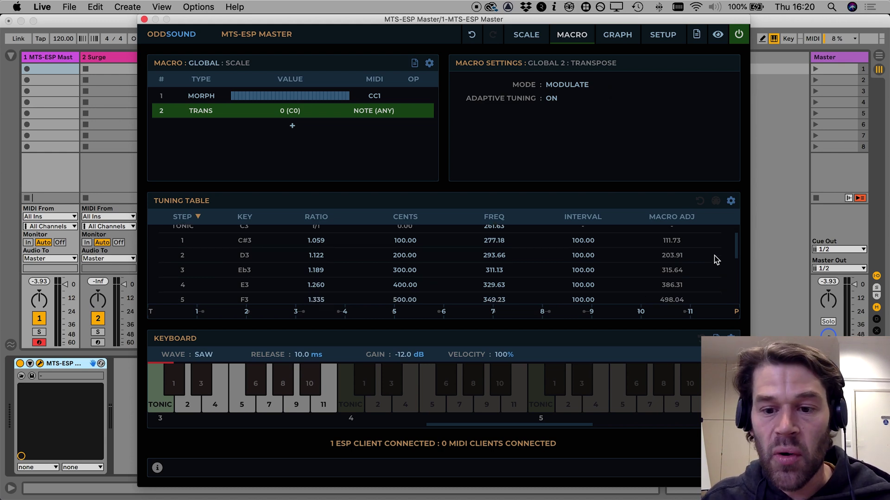
pyautogui.scroll(-3, 716, 260)
pyautogui.scroll(5, 716, 259)
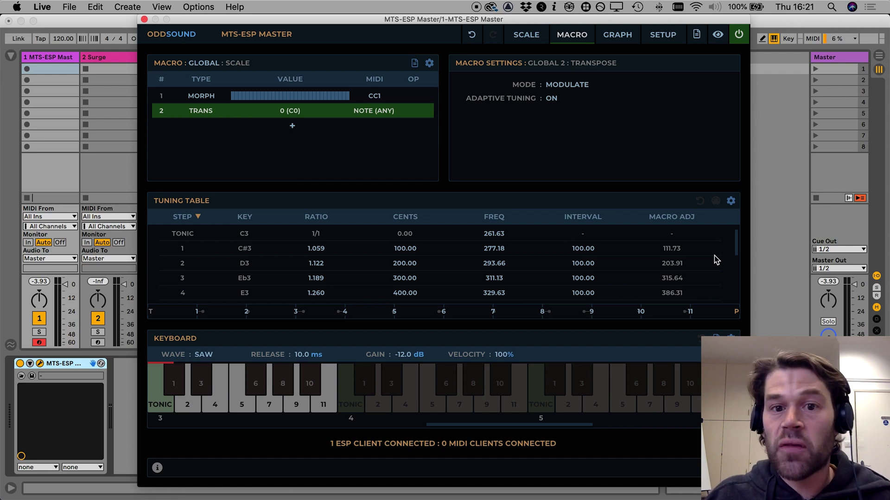
pyautogui.click(526, 35)
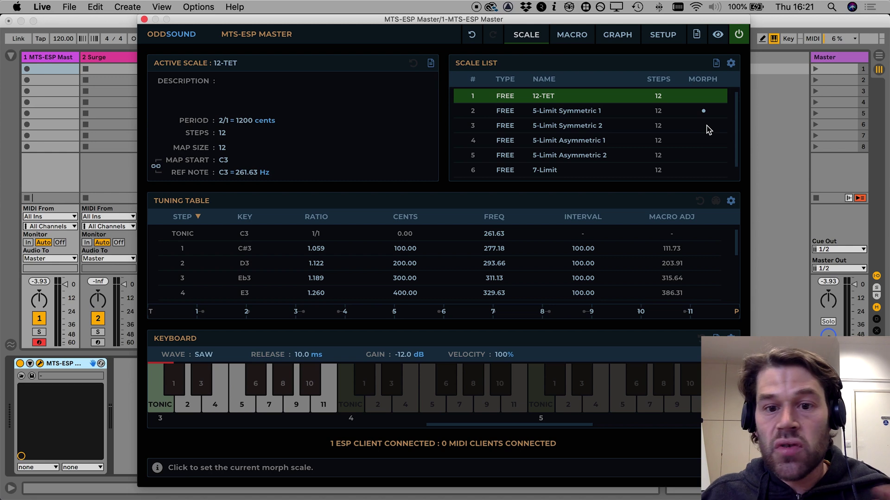
pyautogui.click(708, 129)
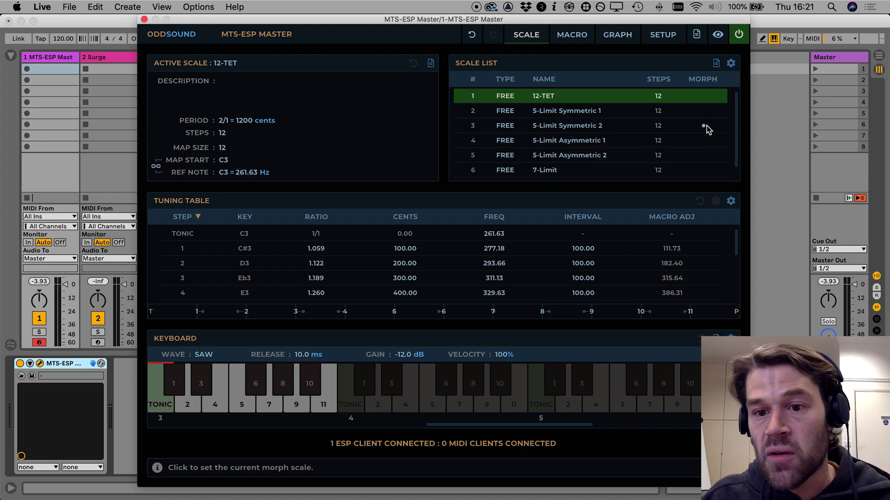
pyautogui.click(709, 140)
pyautogui.click(707, 155)
pyautogui.click(705, 170)
pyautogui.click(703, 112)
pyautogui.click(579, 37)
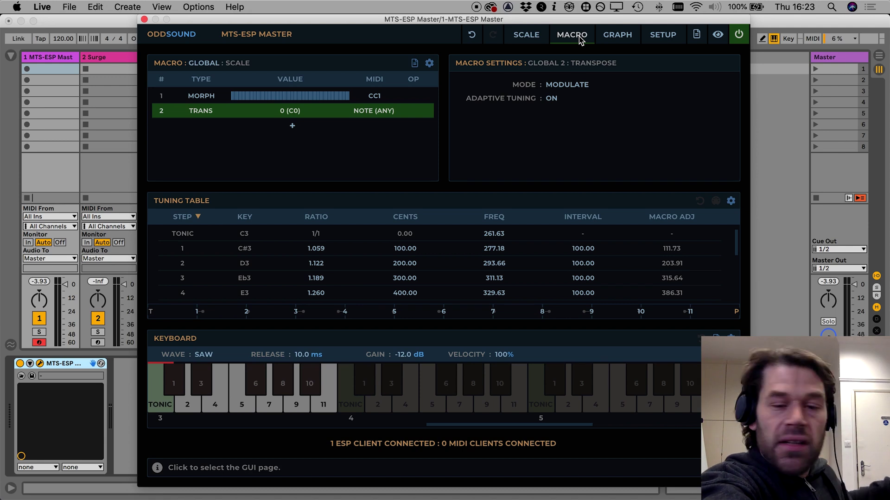
# Play a C major chord to test the macros, then replay it with less morph
pyautogui.press('a')
pyautogui.press('d')
pyautogui.press('g')
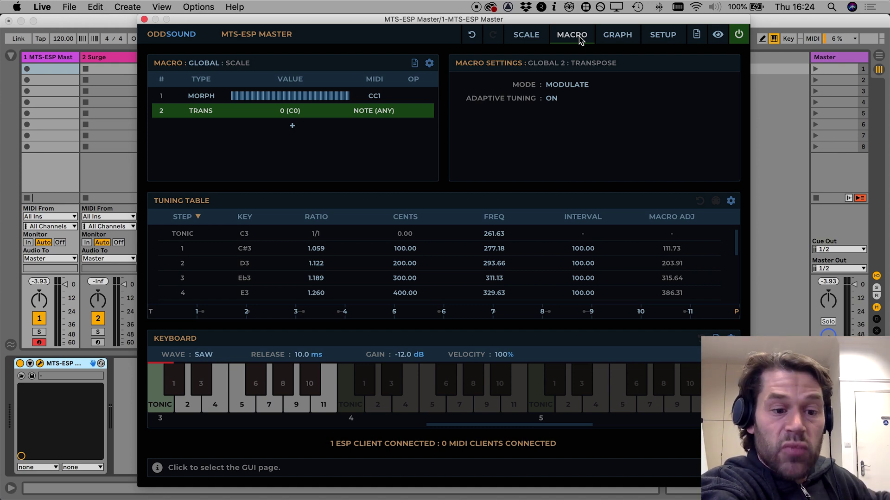
pyautogui.press('a')
pyautogui.press('d')
pyautogui.press('g')
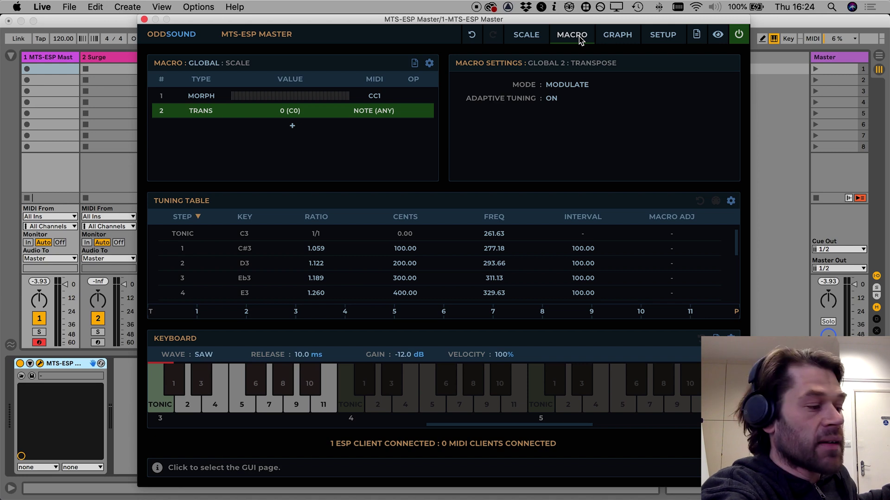
# Play Eb to transpose the tuning to 3 (Eb0), then play an Eb major chord
pyautogui.press('e')
pyautogui.press('e')
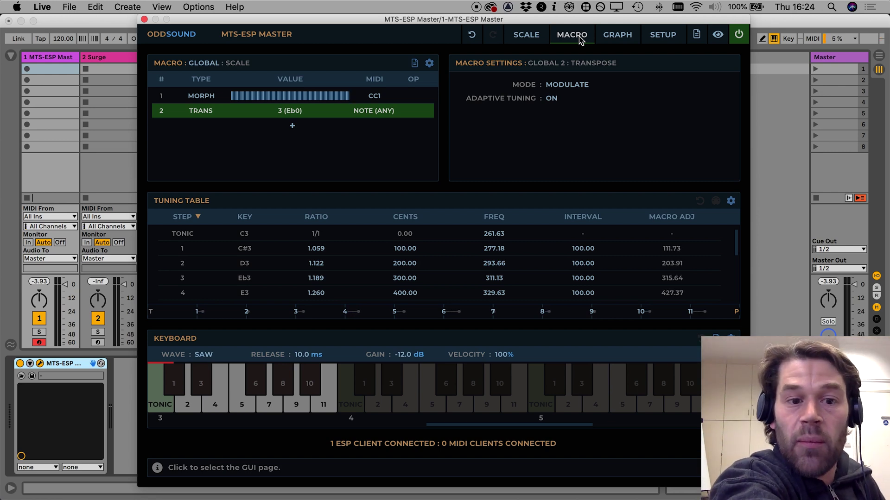
pyautogui.press('e')
pyautogui.press('g')
pyautogui.press('u')
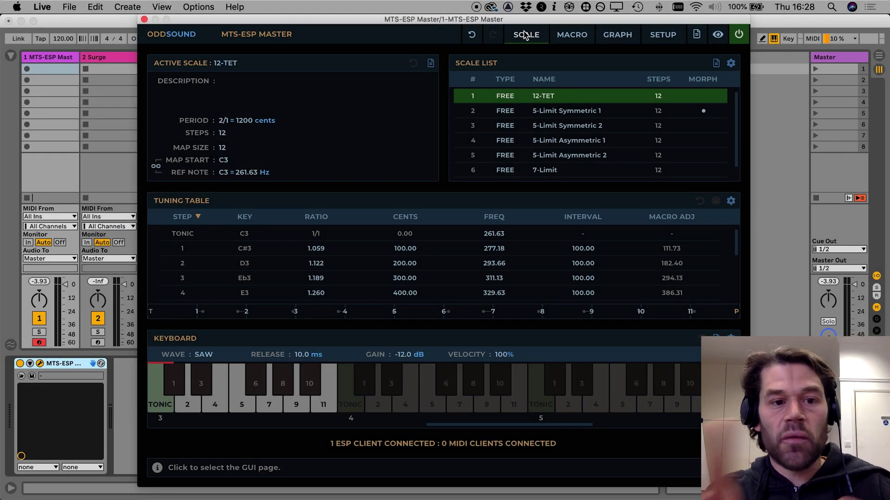
# Load the ODDSound 'Adaptive JI Full Keyboard' preset and view its macros
pyautogui.click(697, 36)
pyautogui.moveTo(714, 58)
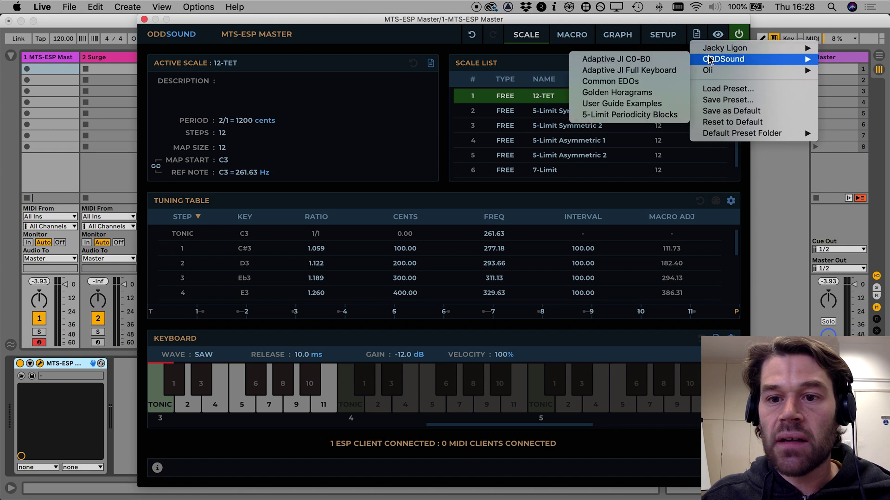
pyautogui.click(682, 75)
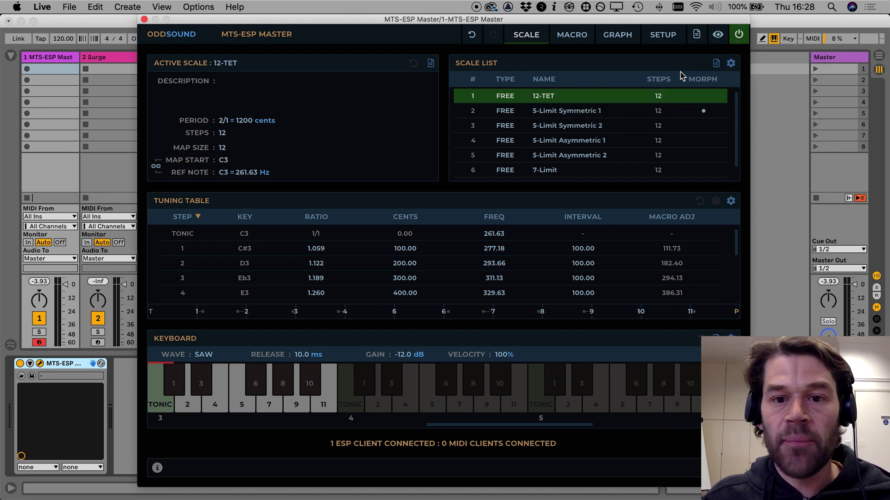
pyautogui.click(572, 36)
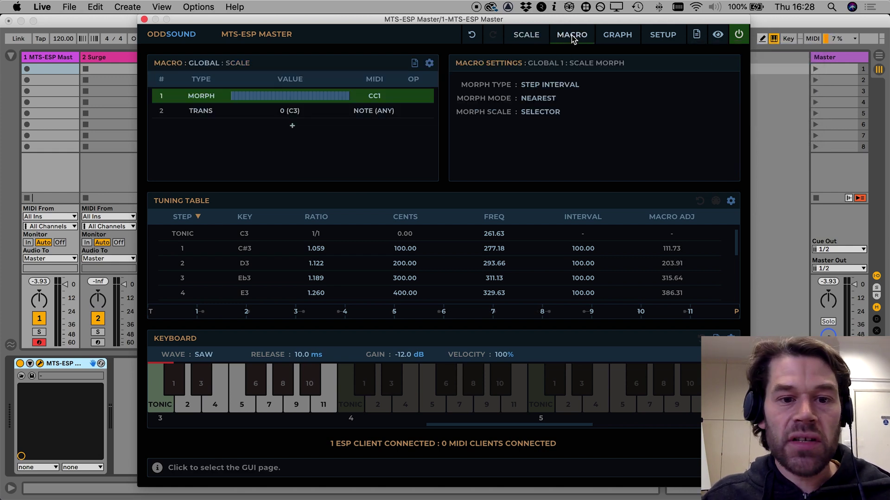
# Inspect the TRANS macro's Note on key range options, leaving 'Use lowest played note' checked
pyautogui.click(379, 114)
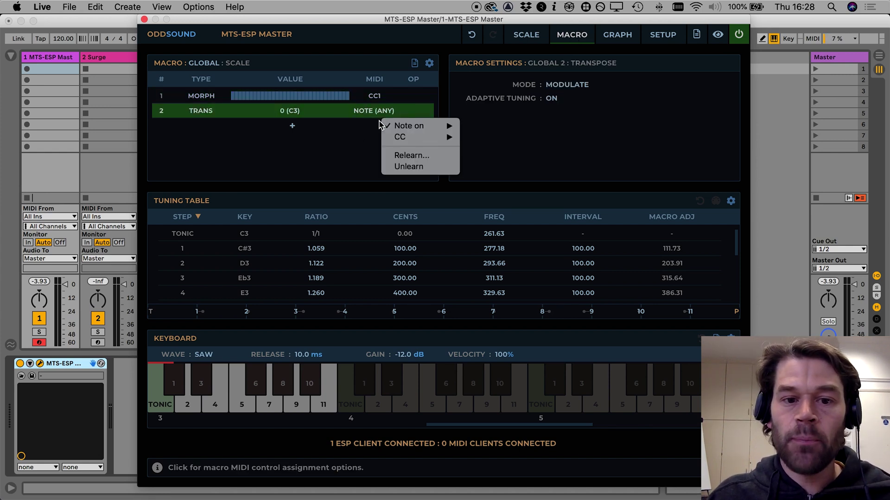
pyautogui.moveTo(450, 127)
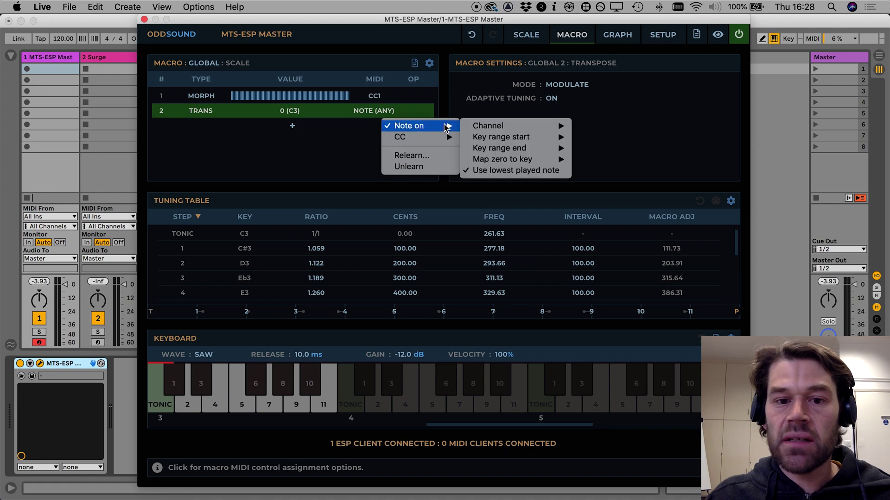
pyautogui.moveTo(485, 137)
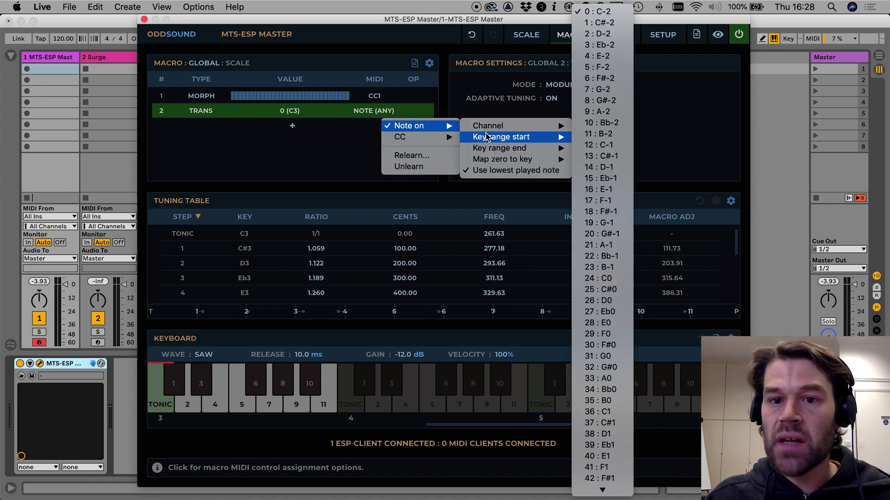
pyautogui.moveTo(542, 151)
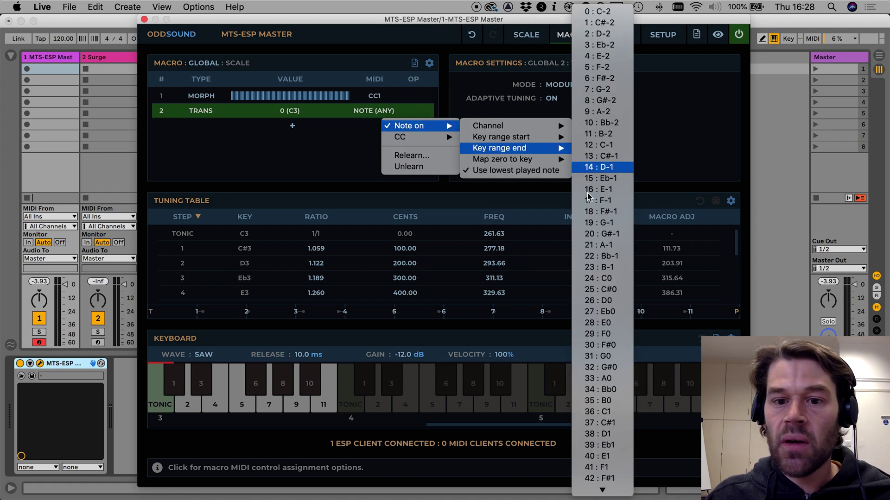
pyautogui.scroll(-15, 591, 211)
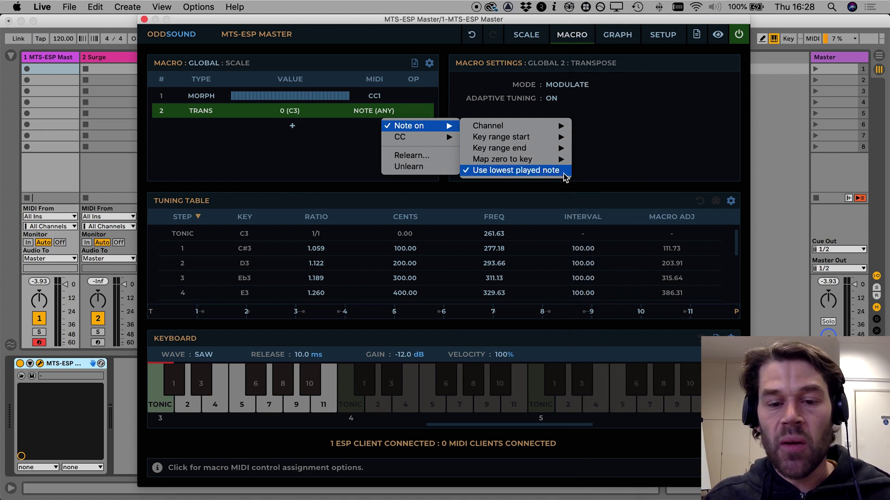
pyautogui.click(359, 147)
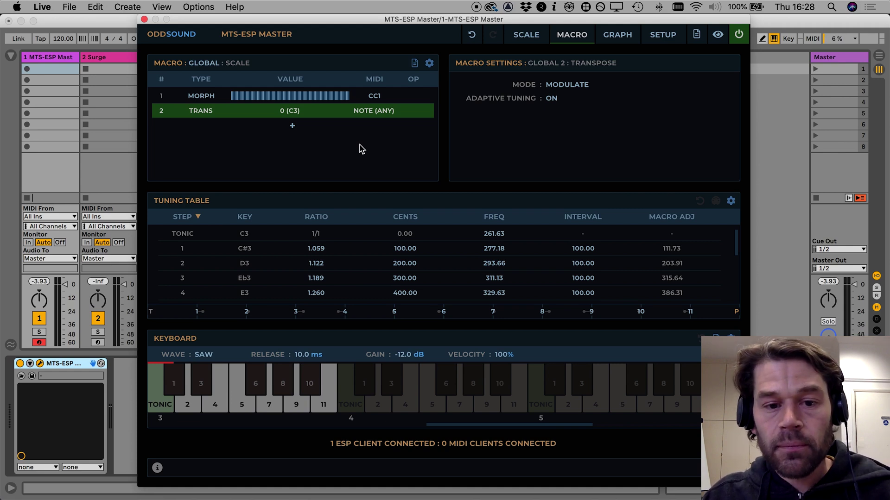
# Review the general setup options, then return to the scale overview with 12-TET active
pyautogui.click(663, 35)
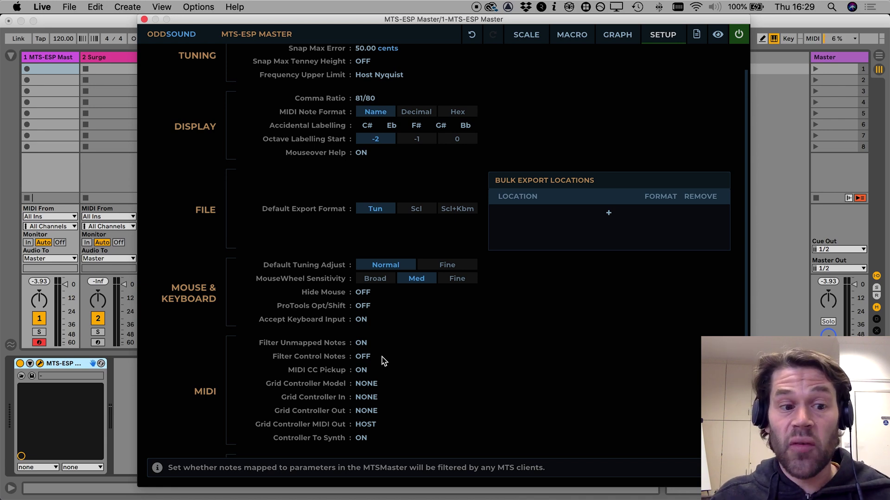
pyautogui.click(526, 35)
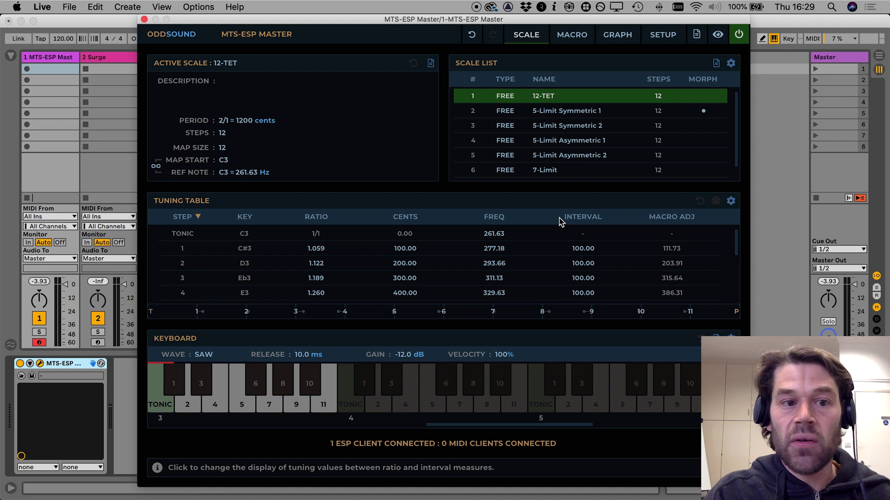
# Play C major, Eb major, D major and D minor chords in 12-TET
pyautogui.press('a')
pyautogui.press('d')
pyautogui.press('g')
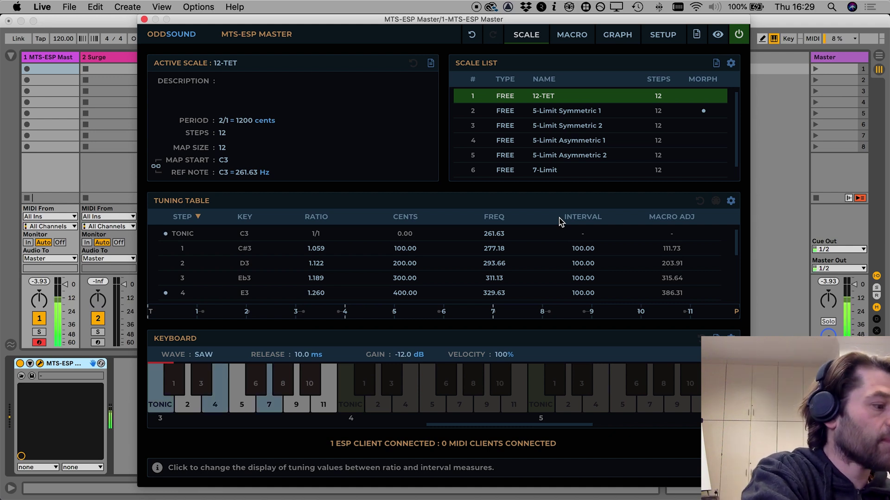
pyautogui.press('e')
pyautogui.press('u')
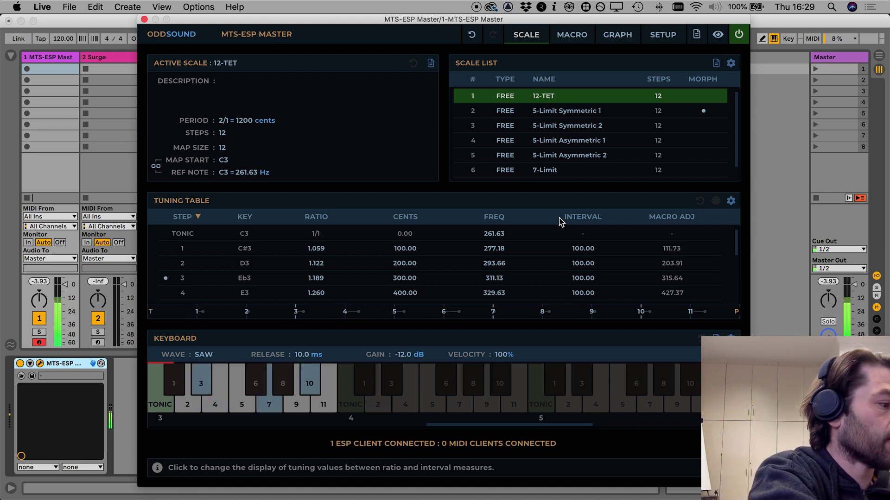
pyautogui.press('s')
pyautogui.press('t')
pyautogui.press('h')
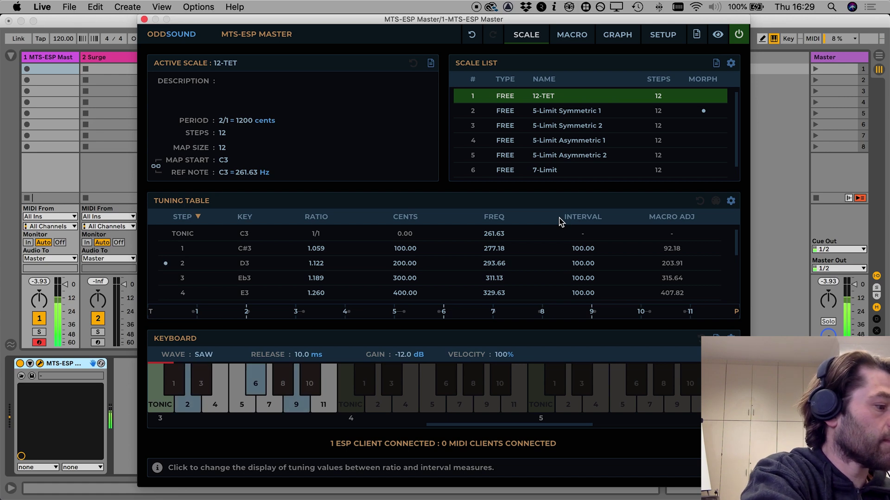
pyautogui.press('f')
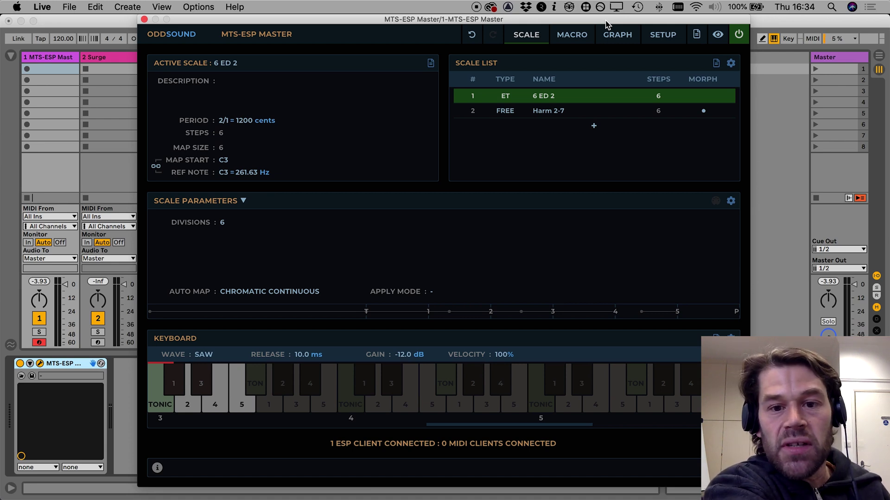
pyautogui.press('w')
pyautogui.press('e')
pyautogui.press('d')
pyautogui.press('f')
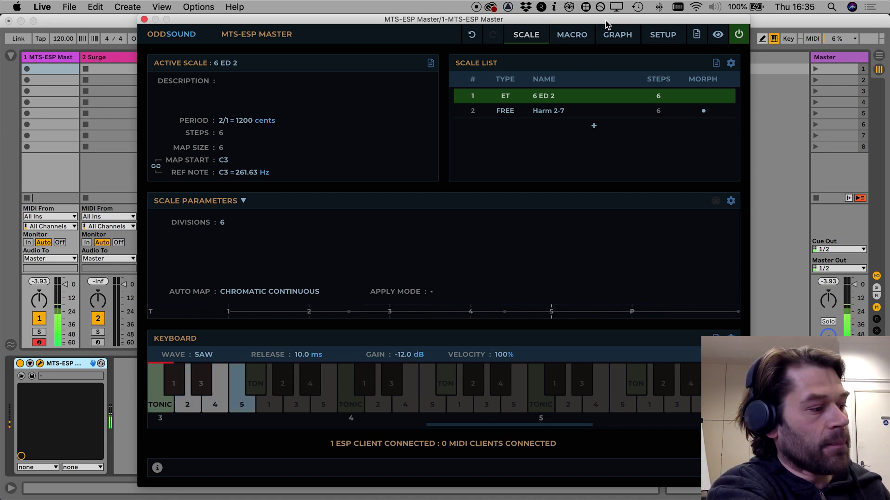
pyautogui.press('g')
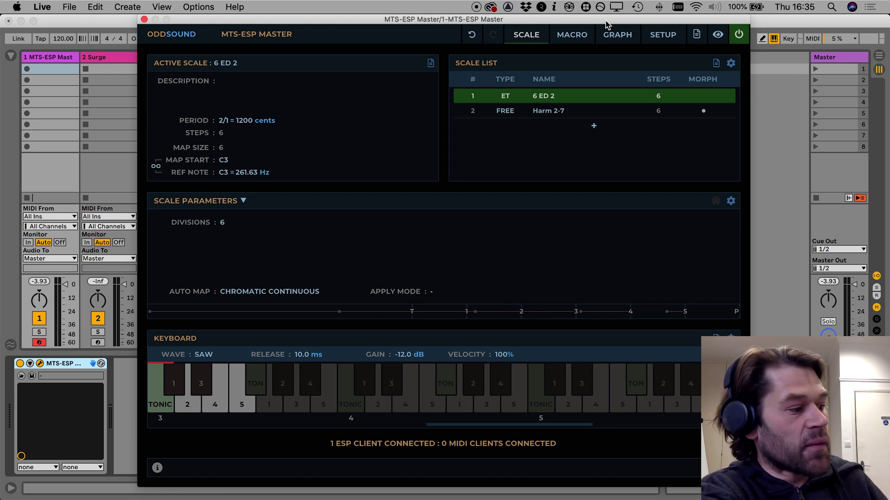
pyautogui.press('a')
pyautogui.press('w')
pyautogui.press('s')
pyautogui.press('e')
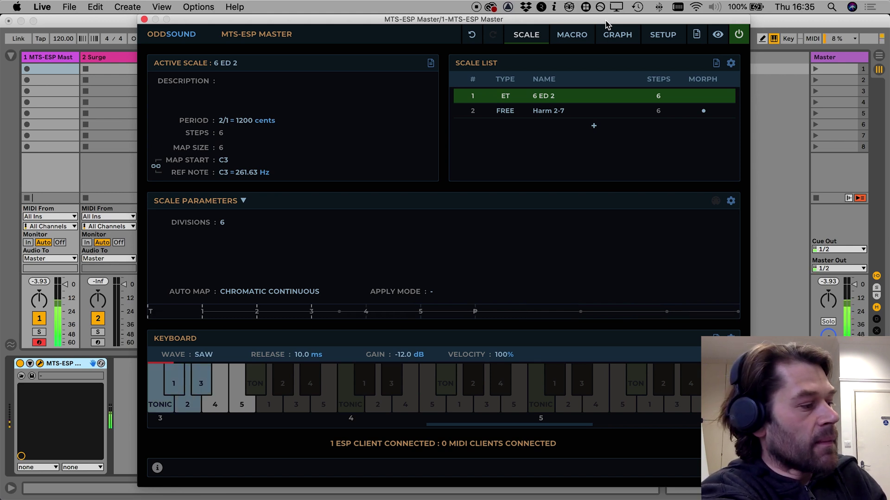
pyautogui.press('d')
pyautogui.press('f')
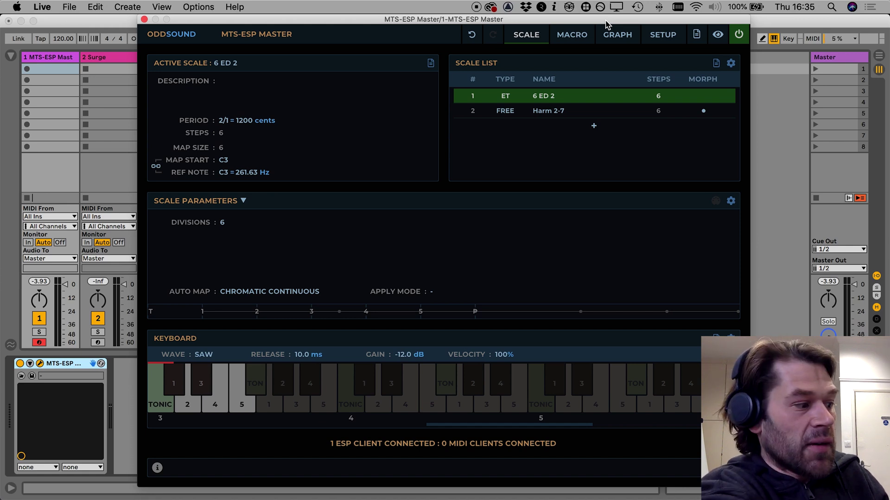
pyautogui.press('w')
pyautogui.press('s')
pyautogui.press('e')
pyautogui.press('d')
pyautogui.press('f')
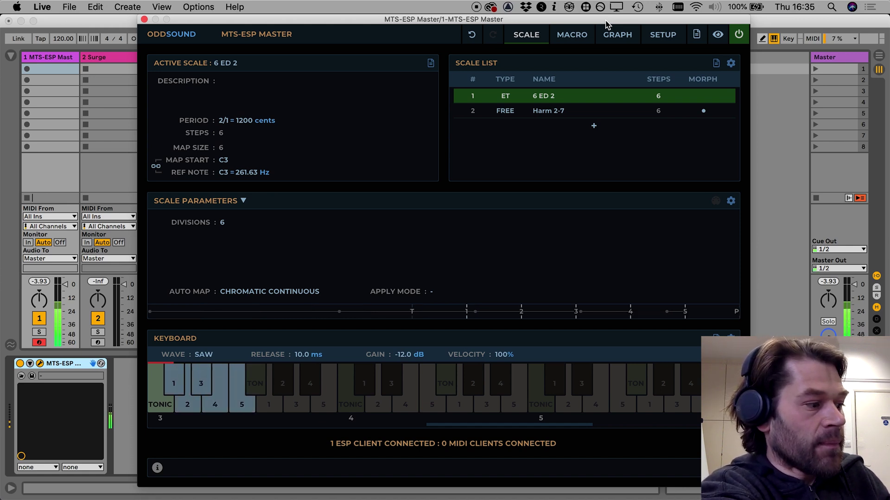
pyautogui.press('t')
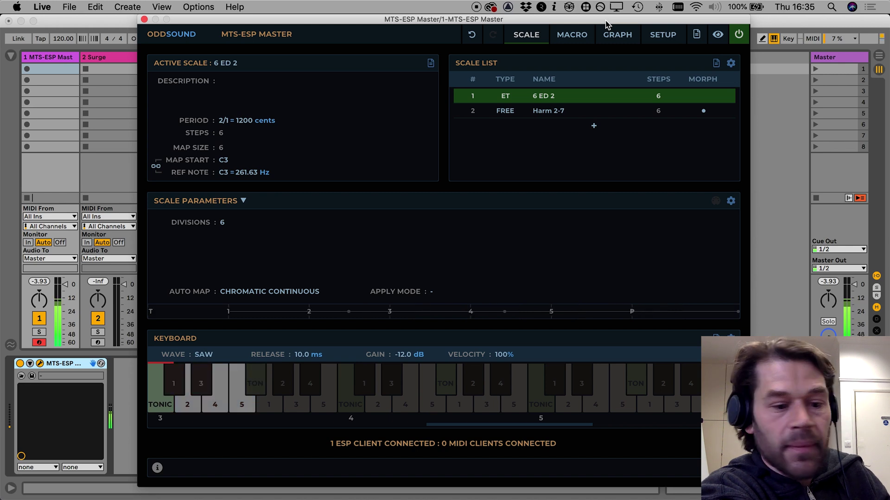
pyautogui.press('s')
pyautogui.press('e')
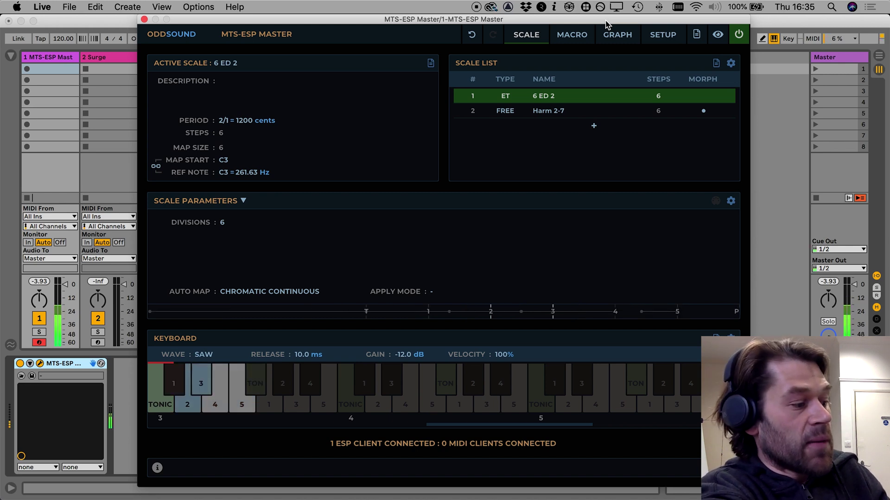
pyautogui.press('d')
pyautogui.press('f')
pyautogui.press('t')
pyautogui.press('g')
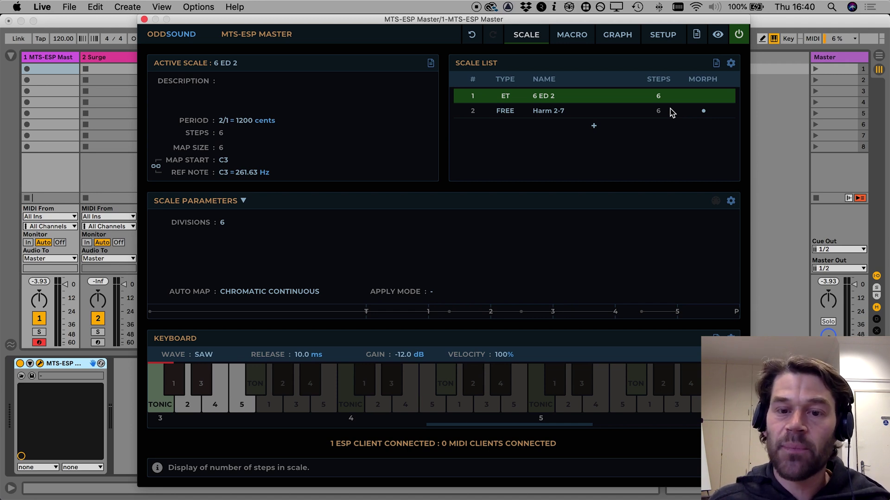
# Set the morph macro's mode to Nearest, then bring up the macro load/save options
pyautogui.click(586, 41)
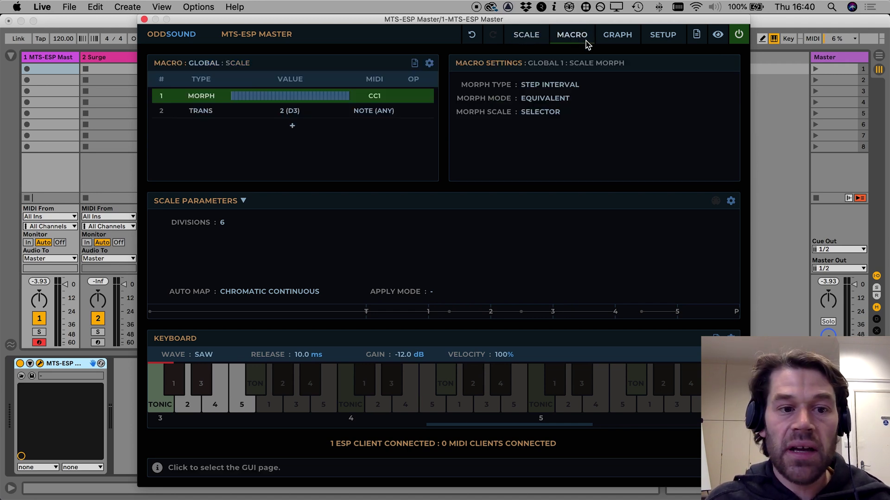
pyautogui.click(568, 101)
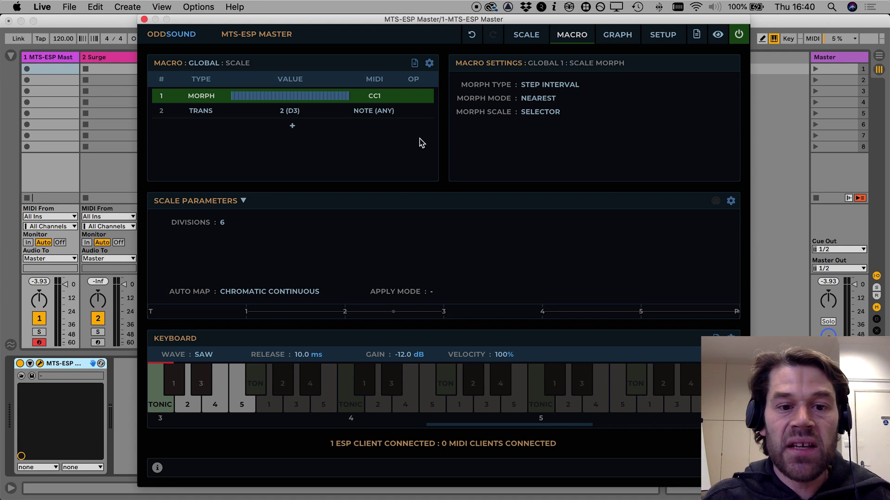
pyautogui.click(414, 64)
pyautogui.moveTo(451, 108)
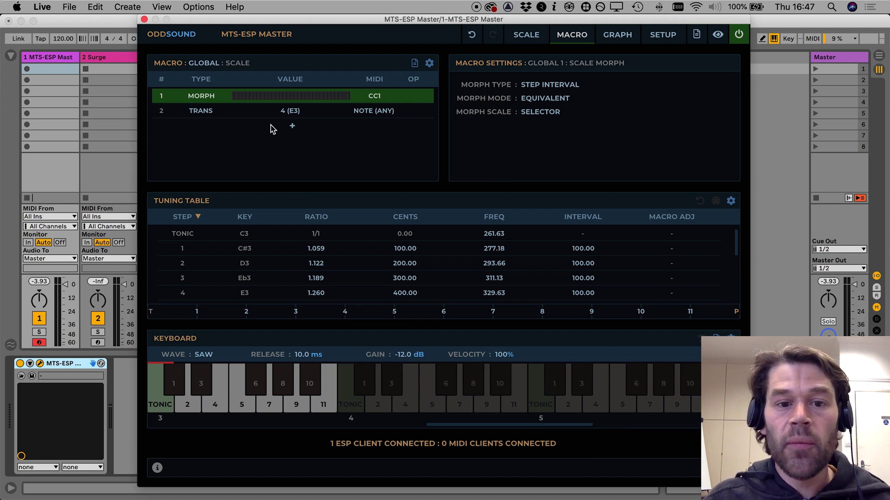
# Change the CC1 macro type to Snap to ratio and test it with a C major chord
pyautogui.click(206, 95)
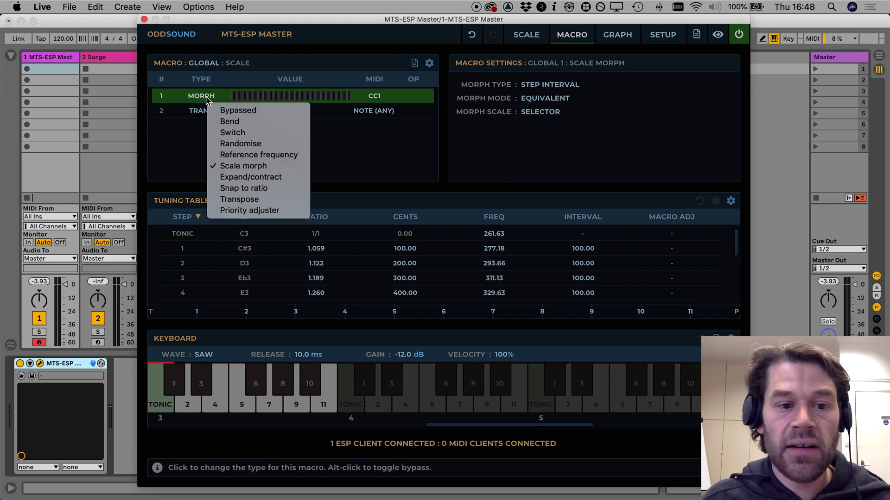
pyautogui.click(252, 189)
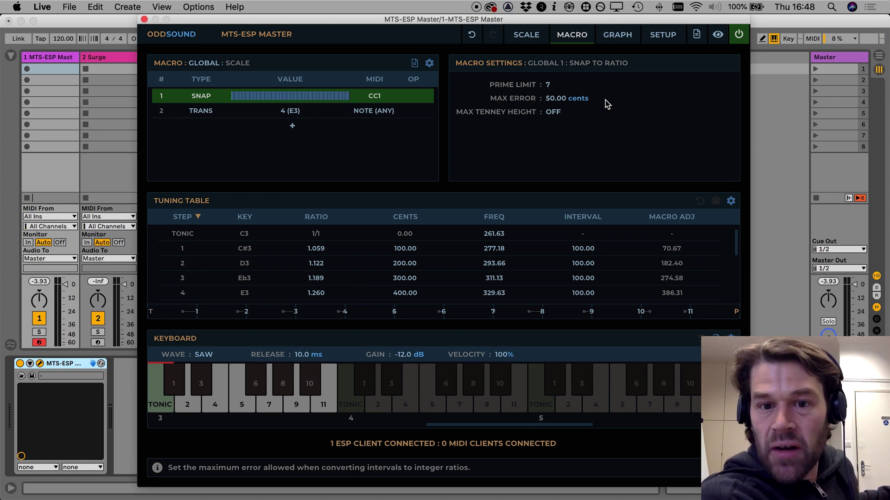
pyautogui.press('a')
pyautogui.press('d')
pyautogui.press('g')
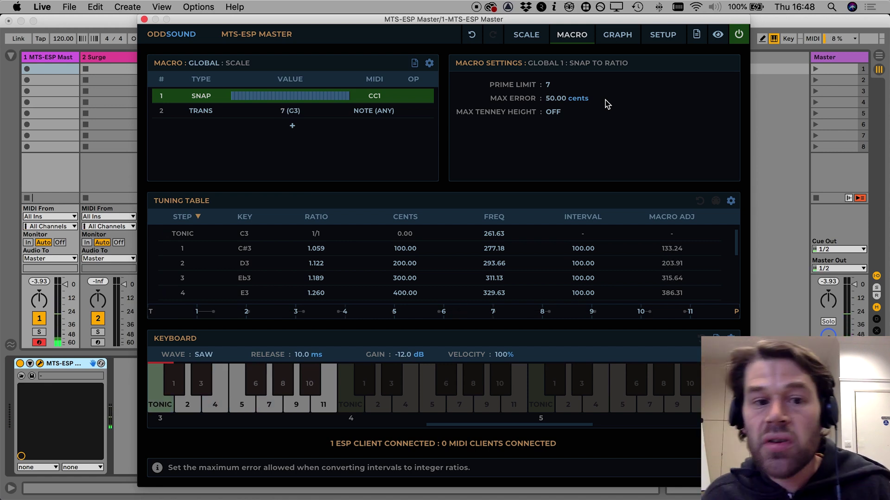
# Switch the CC1 macro type to Randomise and test it with a D minor chord
pyautogui.click(204, 97)
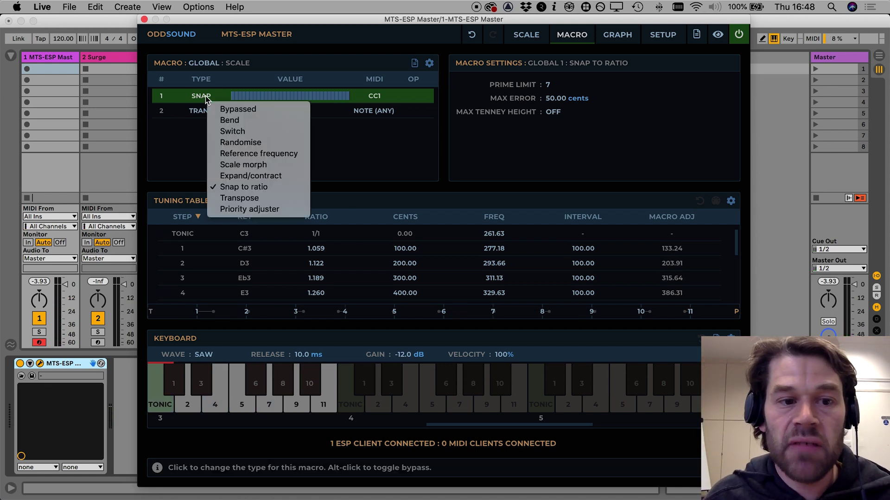
pyautogui.click(252, 142)
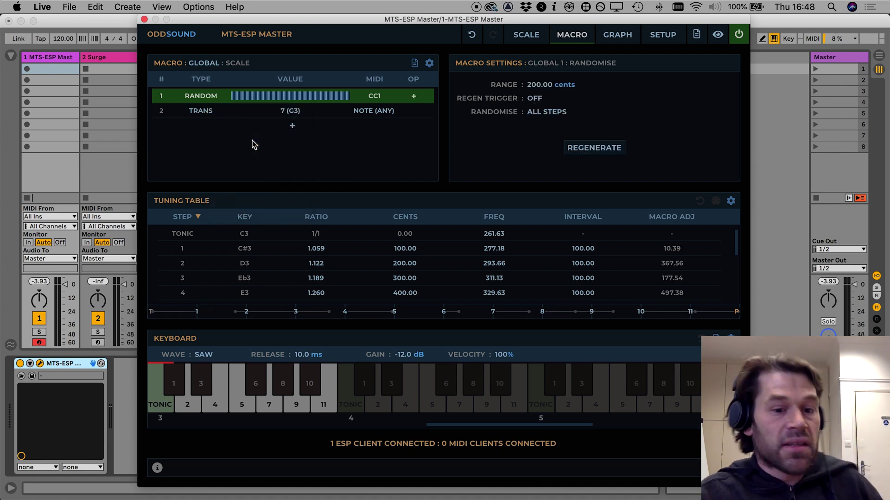
pyautogui.press('a')
pyautogui.press('d')
pyautogui.press('g')
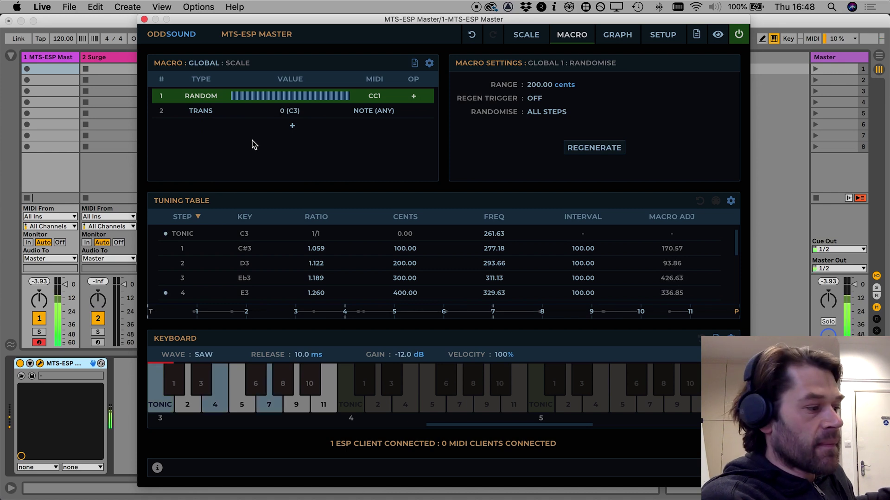
pyautogui.press('s')
pyautogui.press('f')
pyautogui.press('h')
# Play an E minor chord to hear the randomised tuning
pyautogui.press('d')
pyautogui.press('g')
pyautogui.press('j')
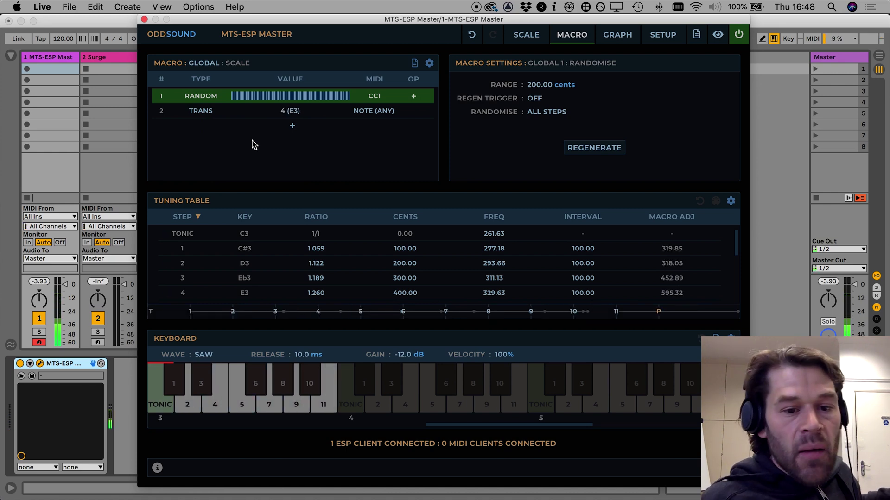